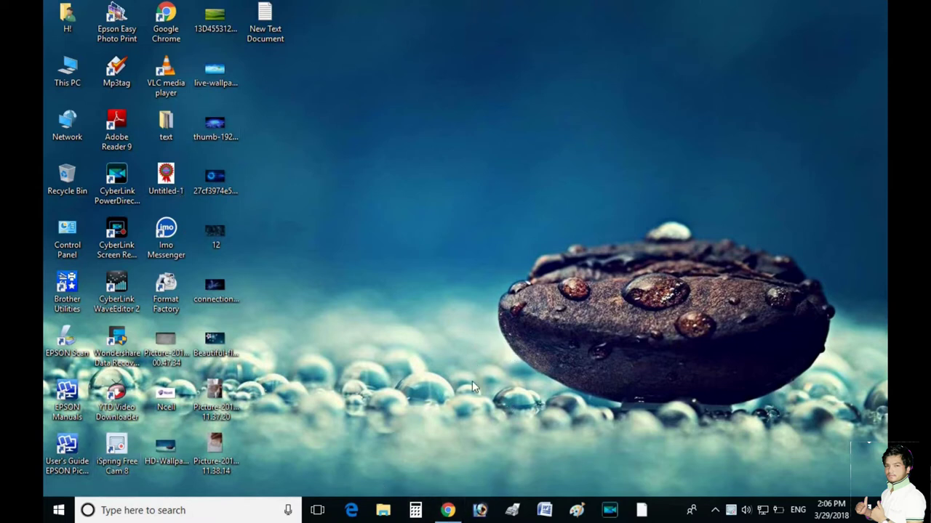
Start Photoshop and open the photo DSC_0014 from the DCIM/101D3100 folder on the NIKKON (E:) drive.
left_click(480, 509)
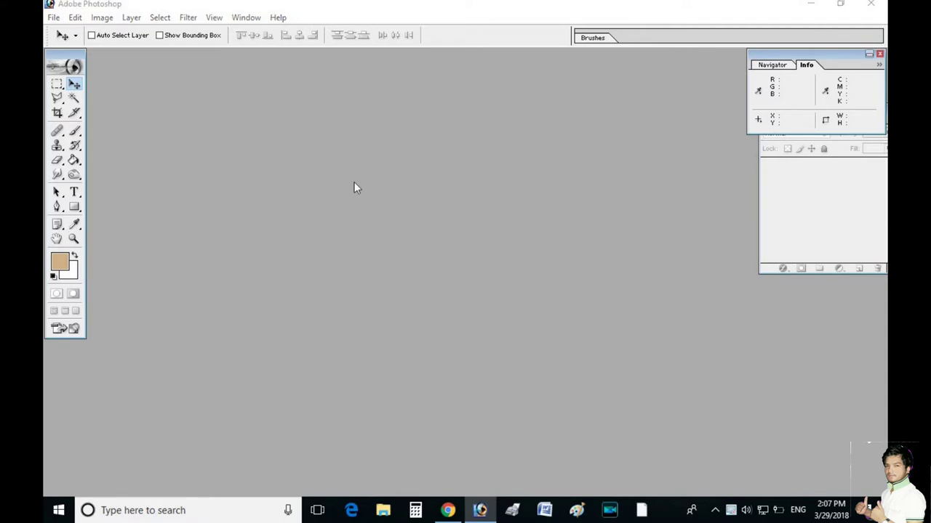
double_click(527, 185)
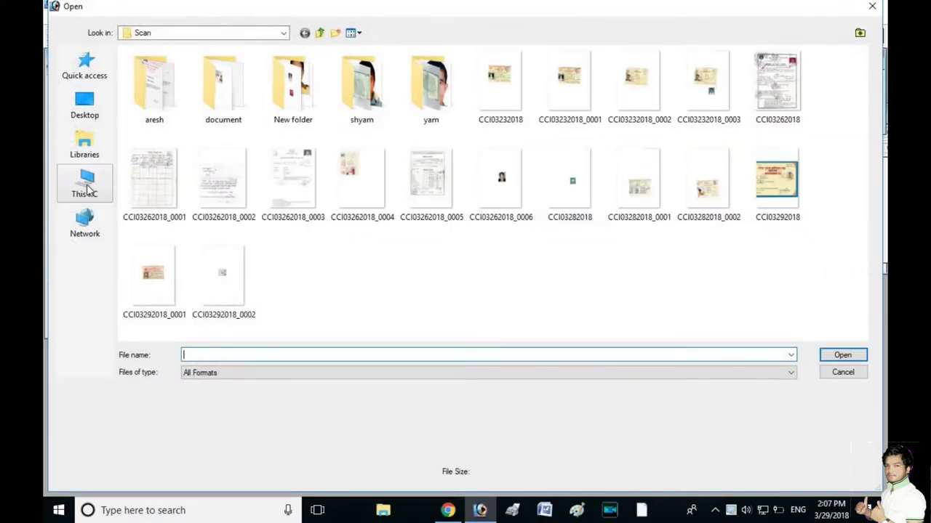
left_click(102, 185)
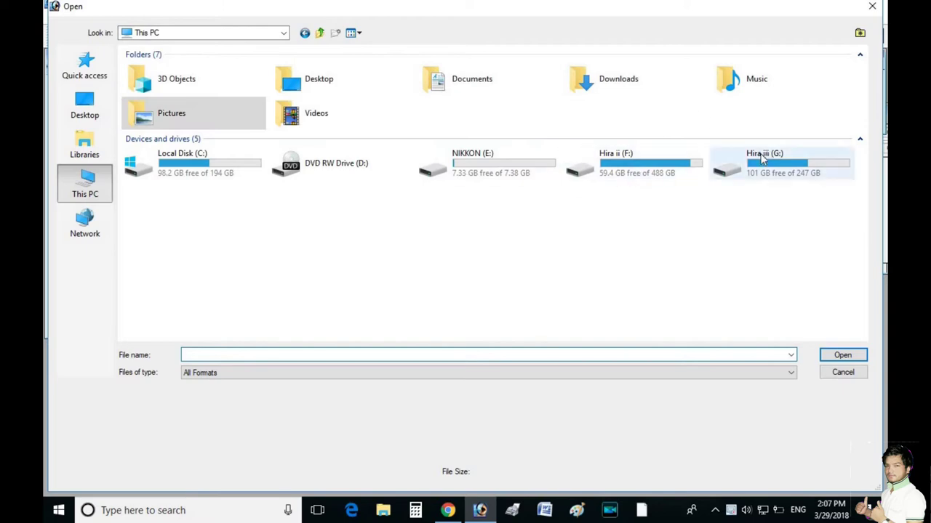
double_click(506, 180)
double_click(158, 101)
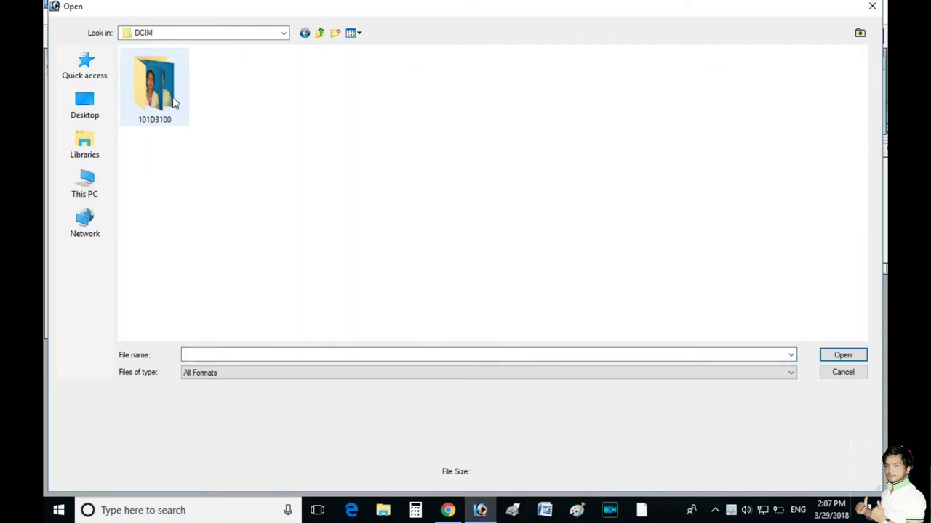
double_click(174, 100)
left_click(787, 116)
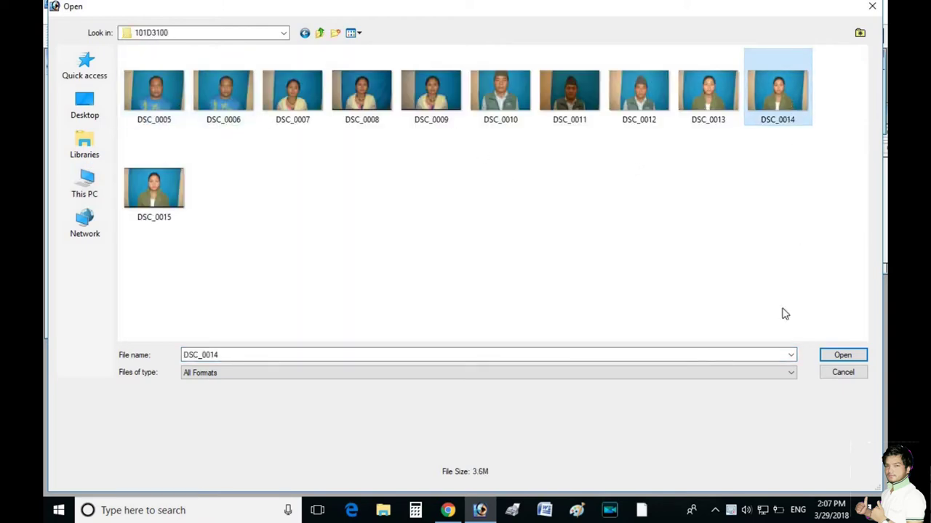
left_click(837, 360)
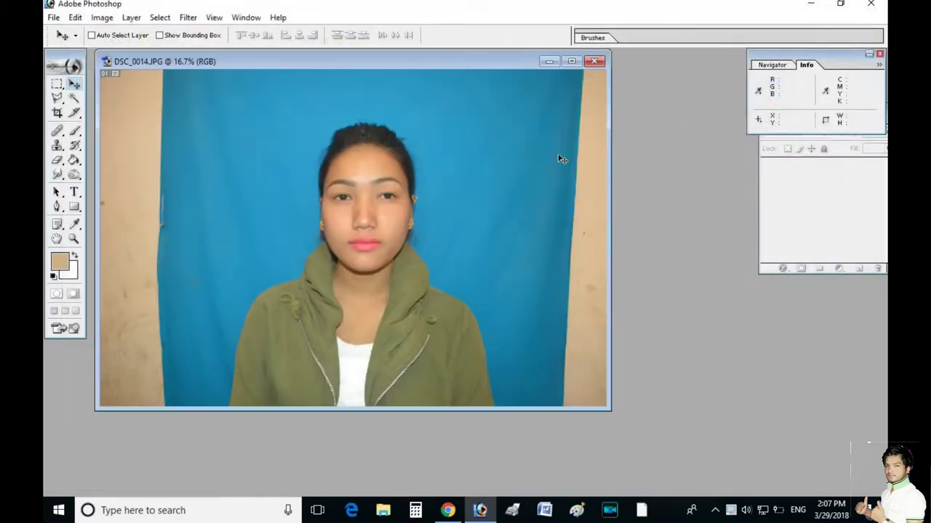
Open the photo DSC_0015 from the same folder and maximize its document window.
key("ctrl+o")
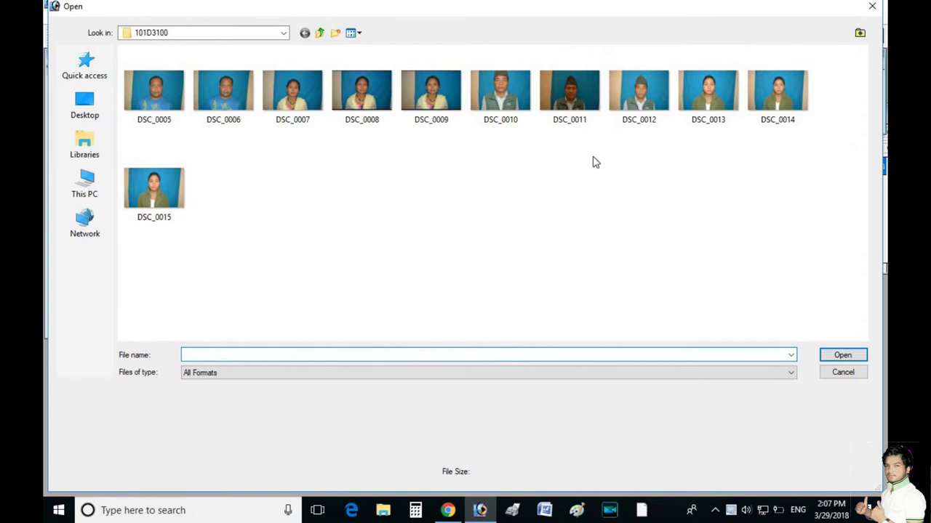
left_click(173, 215)
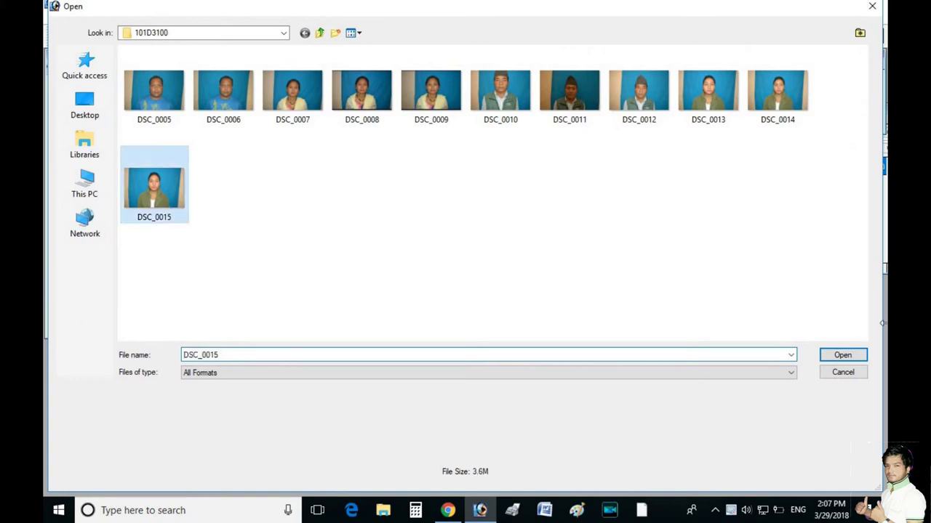
left_click(842, 355)
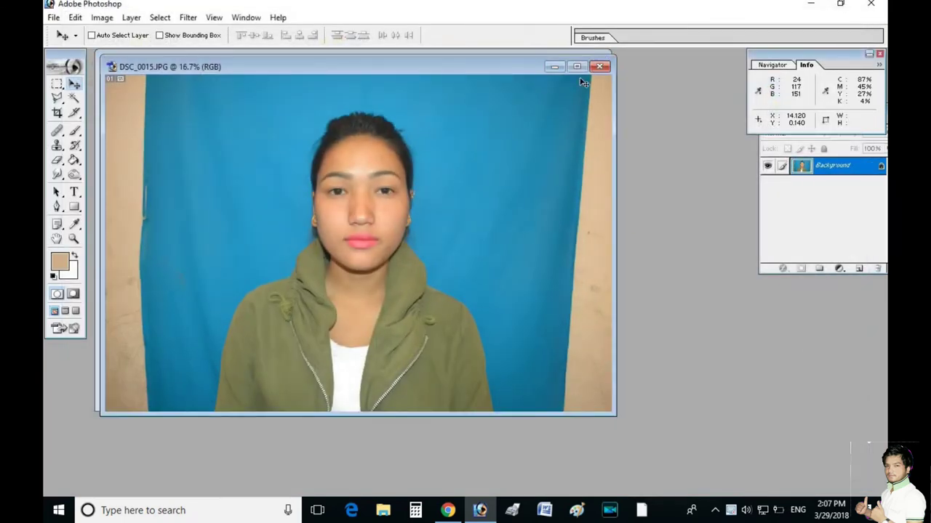
left_click(572, 69)
Select the neck and collar area beneath the chin with the Magnetic Lasso, following the jawline closely.
key("ctrl+plus")
key("ctrl+plus")
key("ctrl+plus")
key("ctrl+plus")
key("ctrl+plus")
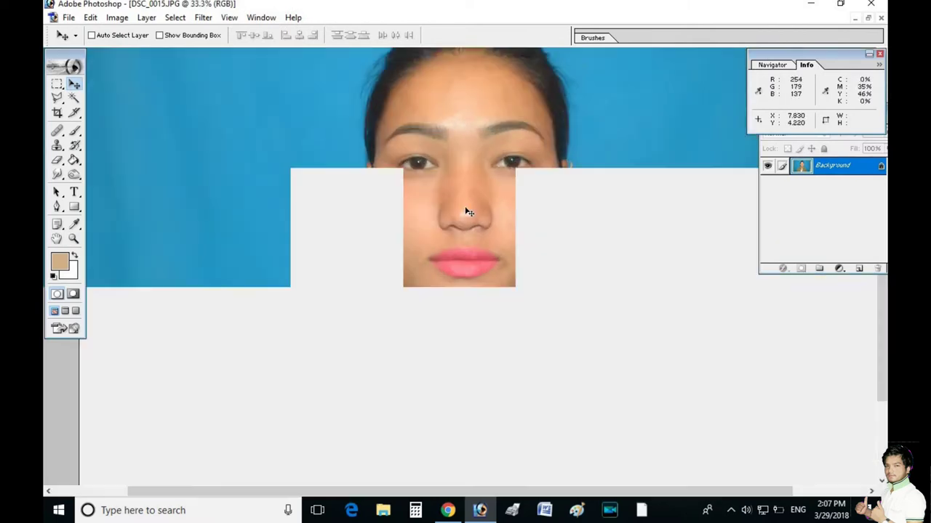
left_click_drag(536, 252, 532, 217)
scroll(531, 218, "down", 3)
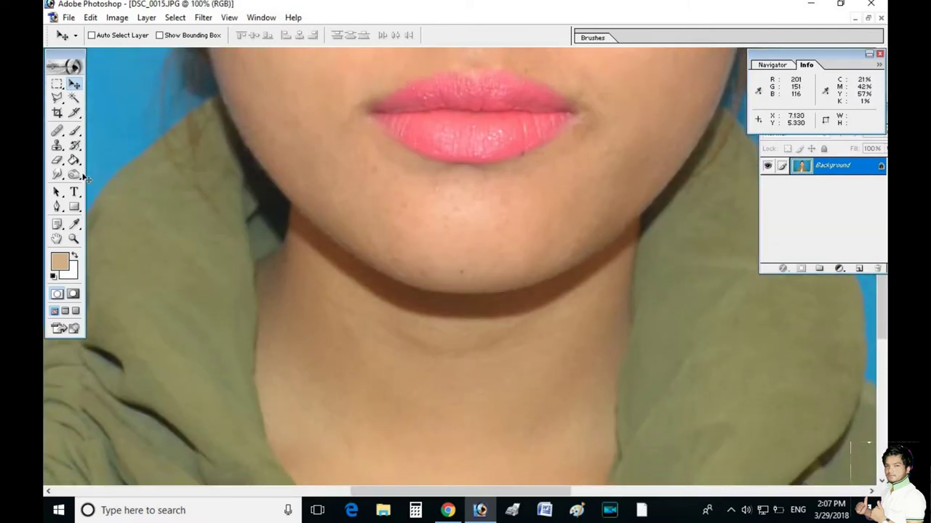
left_click(57, 97)
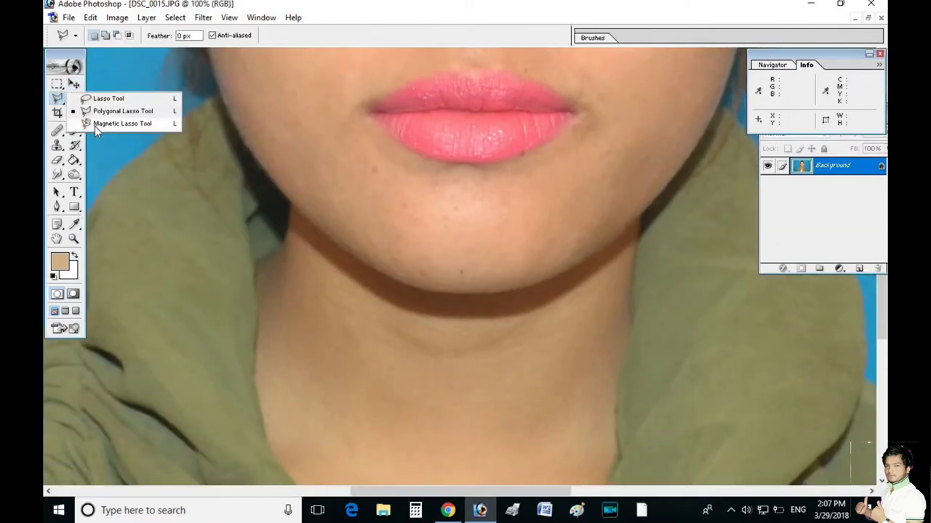
left_click(95, 124)
scroll(256, 124, "up", 2)
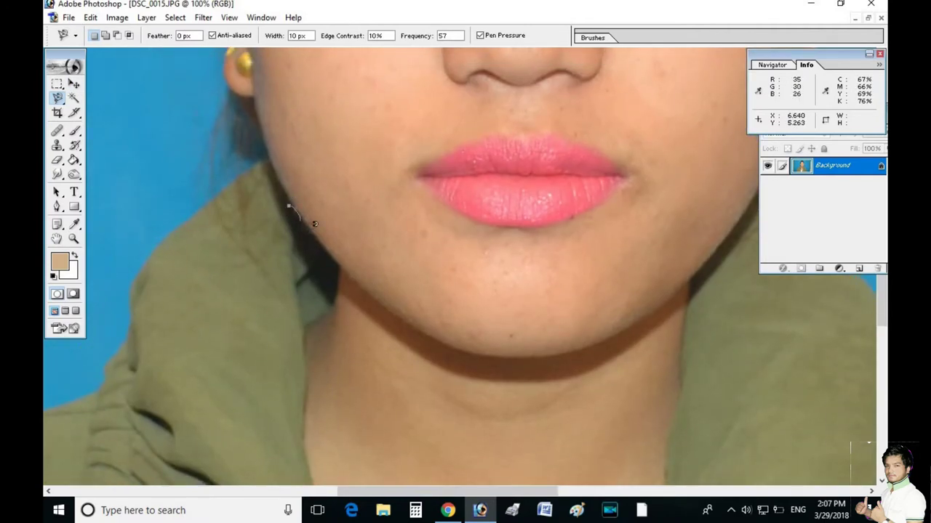
left_click_drag(401, 306, 335, 194)
mouse_move(523, 232)
left_mouse_down()
mouse_move(607, 176)
mouse_move(687, 91)
mouse_move(722, 73)
mouse_move(826, 327)
mouse_move(334, 358)
mouse_move(181, 242)
mouse_move(171, 184)
left_mouse_up()
left_click(148, 114)
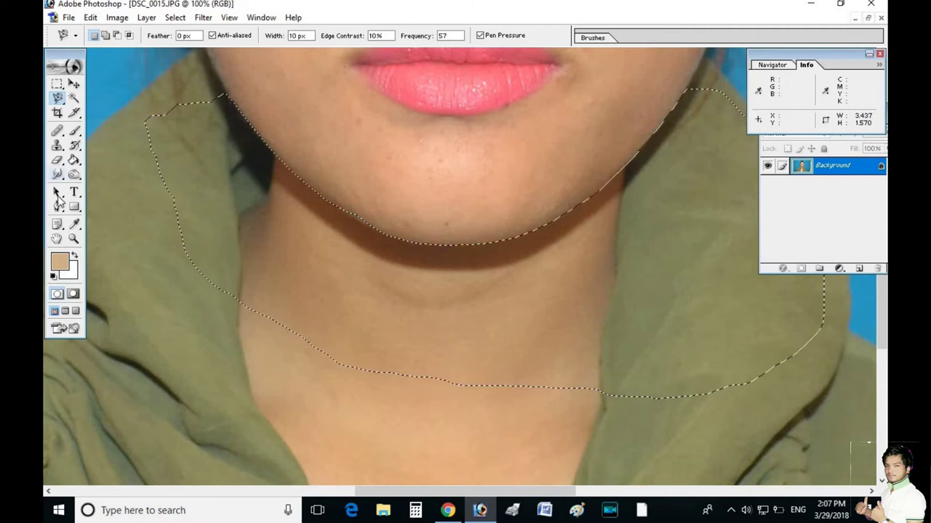
Smooth the dark shadow under the chin inside the selection with a 192 px Smudge brush at 50% strength, and deselect.
left_click(57, 175)
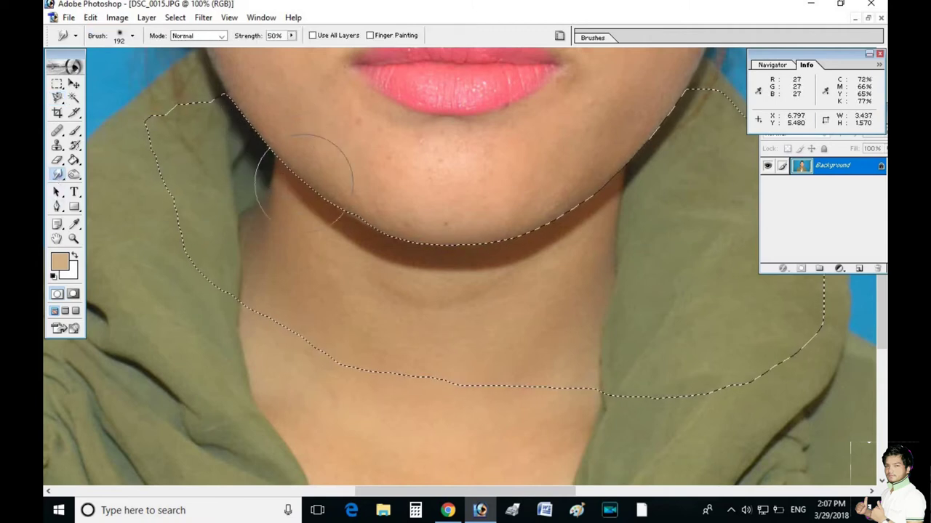
mouse_move(361, 231)
left_mouse_down()
mouse_move(441, 240)
mouse_move(442, 250)
mouse_move(455, 200)
left_mouse_up()
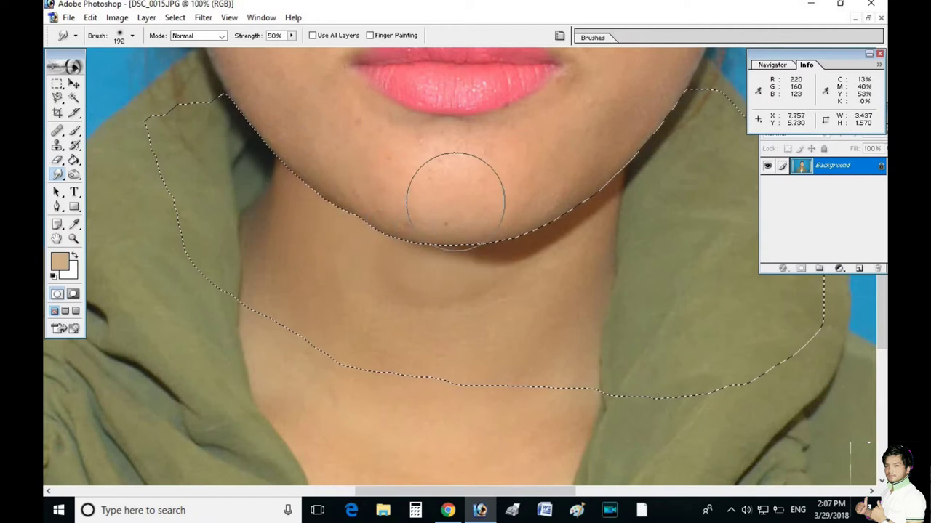
mouse_move(501, 253)
left_mouse_down()
mouse_move(509, 221)
mouse_move(525, 242)
mouse_move(547, 246)
mouse_move(577, 213)
mouse_move(591, 155)
mouse_move(614, 178)
mouse_move(617, 148)
mouse_move(660, 149)
mouse_move(657, 112)
left_mouse_up()
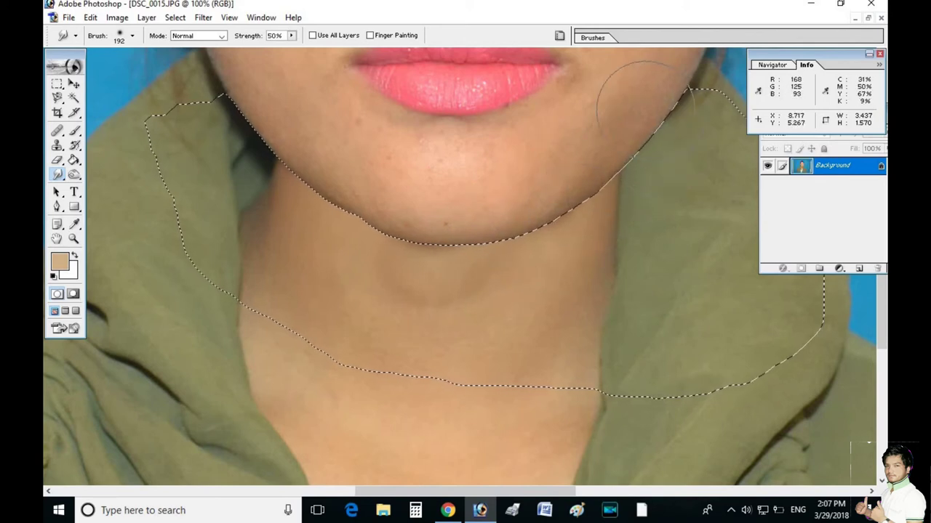
key("c")
key("ctrl+d")
Apply the Magic Pro filter to the whole photo with increased graininess to smooth the skin.
key("ctrl+minus")
key("ctrl+minus")
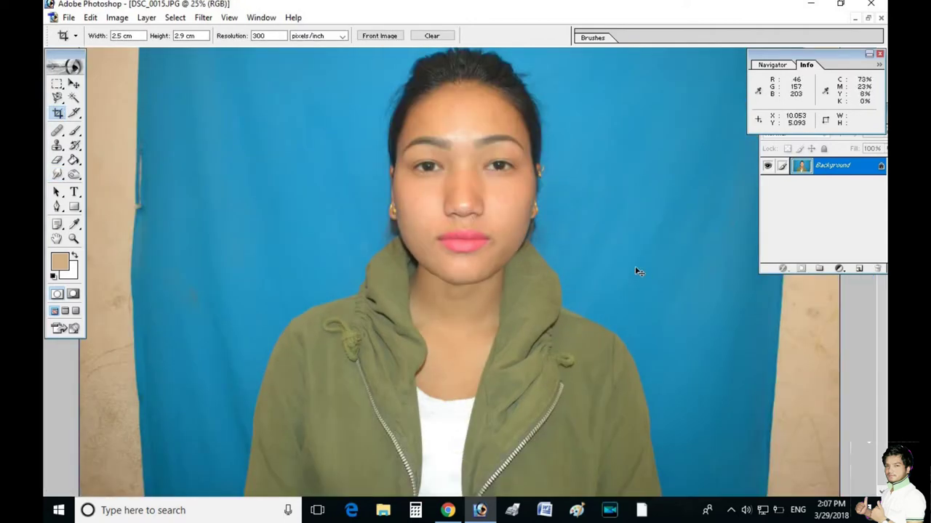
key("ctrl+minus")
left_click(203, 18)
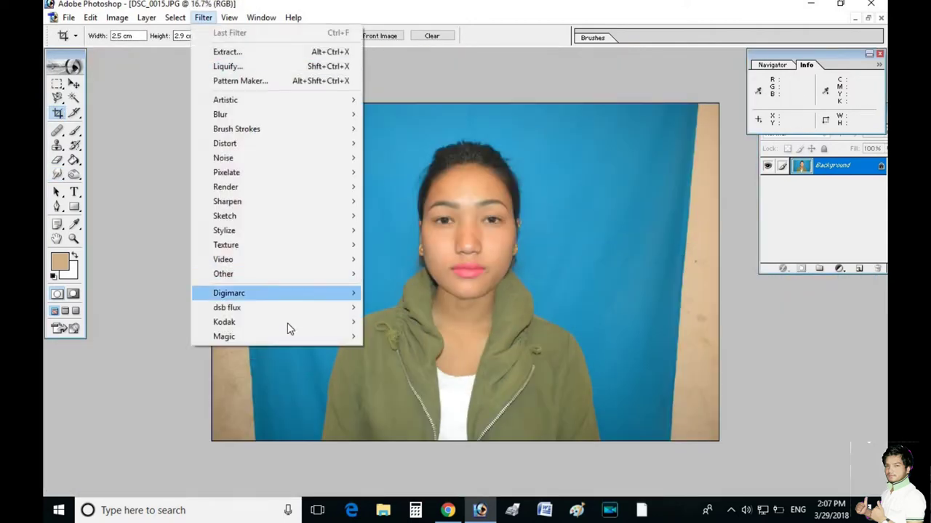
mouse_move(291, 336)
left_click(404, 339)
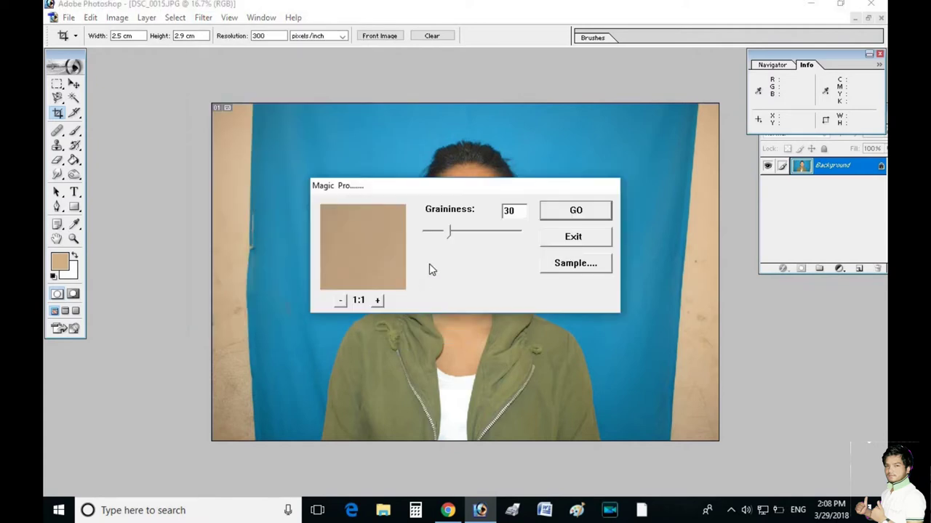
left_click_drag(458, 252, 491, 244)
left_click(575, 210)
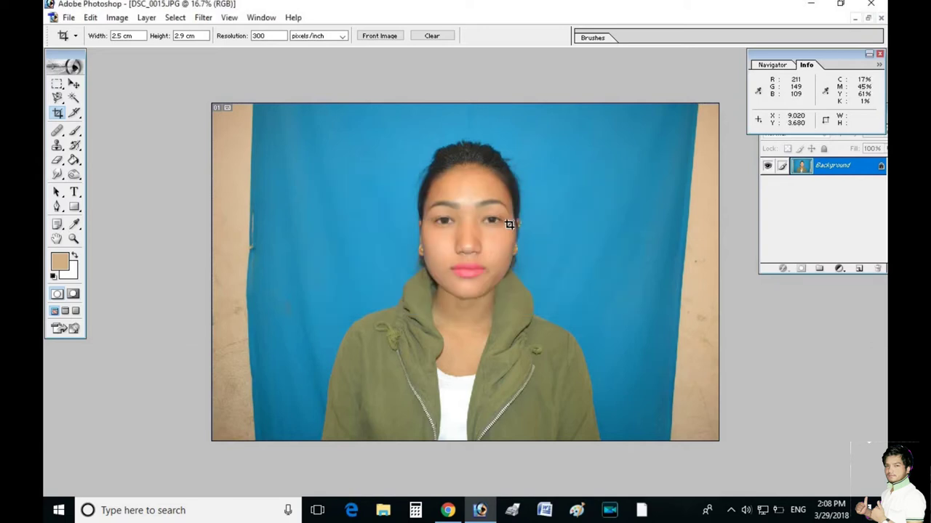
key("ctrl+plus")
key("ctrl+plus")
key("ctrl+plus")
key("ctrl+plus")
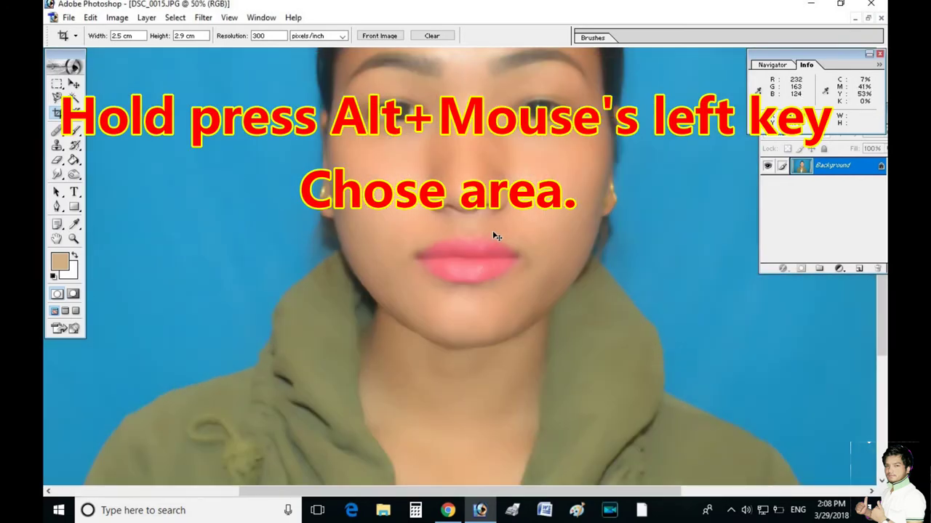
mouse_move(521, 241)
left_mouse_down()
mouse_move(536, 434)
mouse_move(528, 481)
left_mouse_up()
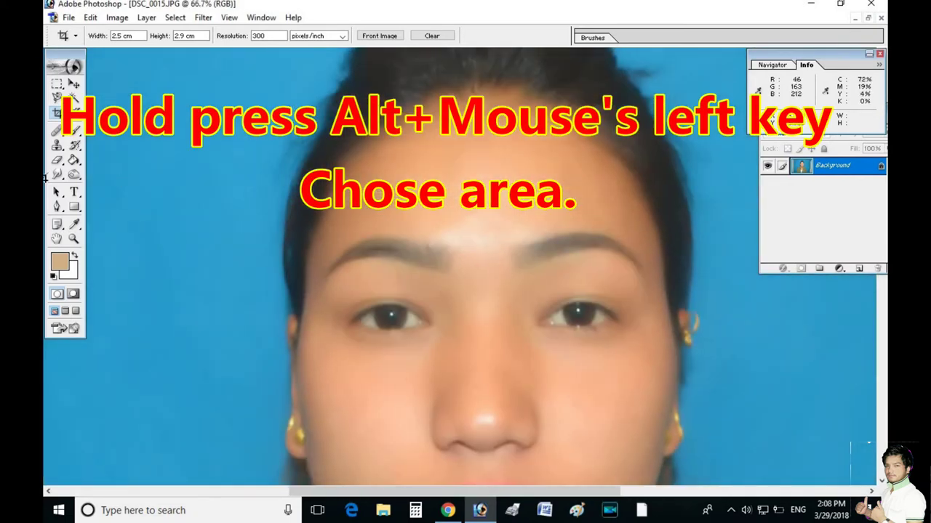
left_click(75, 145)
right_click(328, 100)
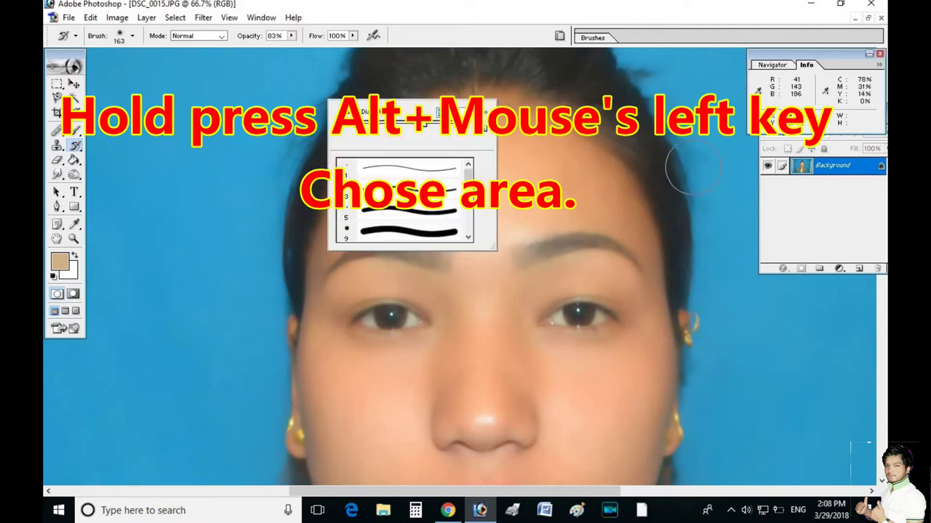
key("Return")
left_click_drag(415, 195, 459, 63)
right_click(540, 118)
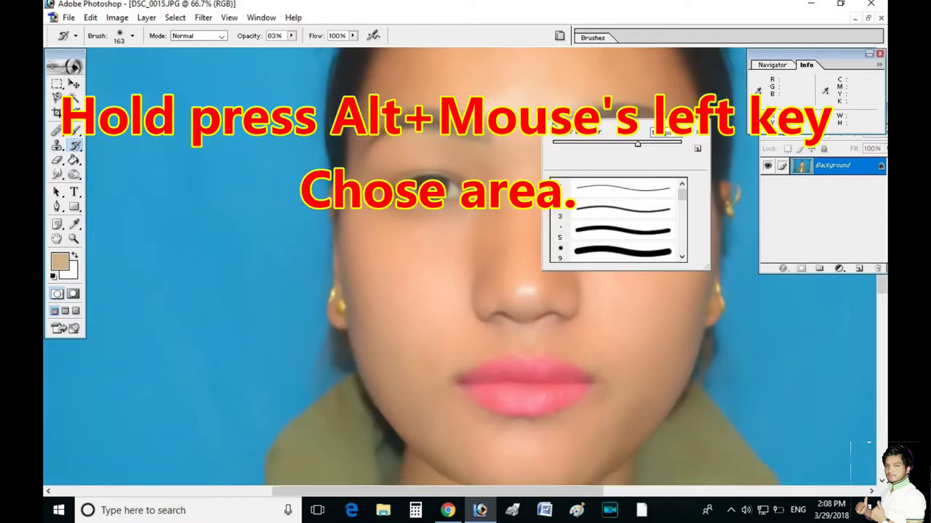
Sample skin tones from the forehead and paint over its shiny areas with a 171 px Brush at 100% opacity.
left_click(75, 129)
left_click(547, 73, "alt")
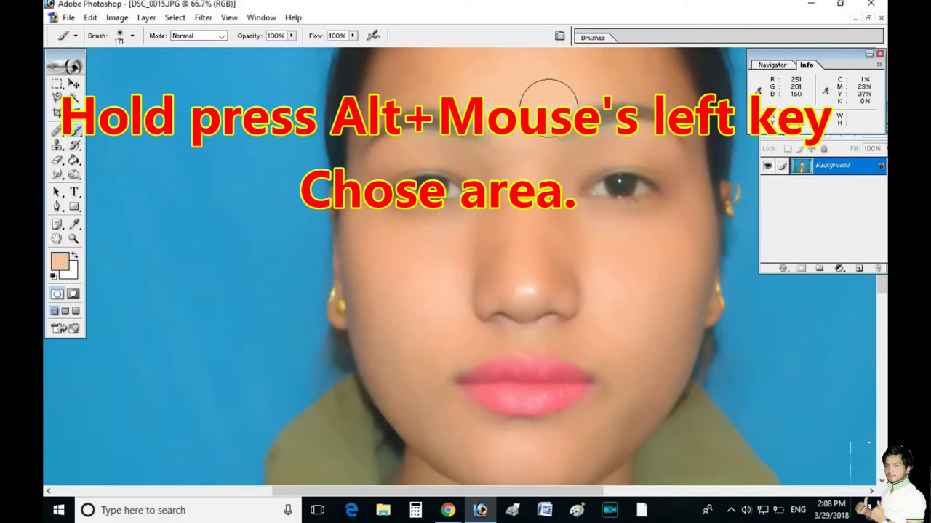
left_click_drag(564, 80, 567, 161)
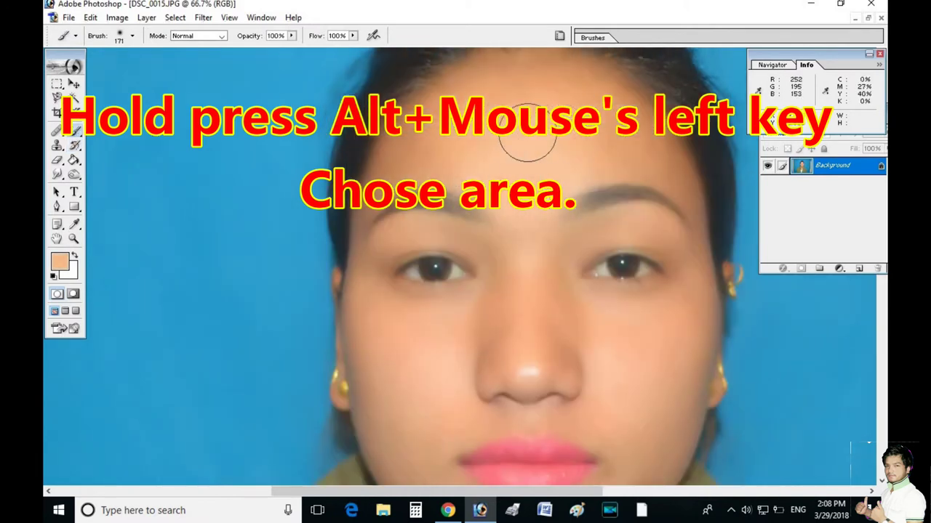
mouse_move(541, 151)
left_mouse_down()
mouse_move(498, 102)
mouse_move(528, 259)
mouse_move(505, 123)
left_mouse_up()
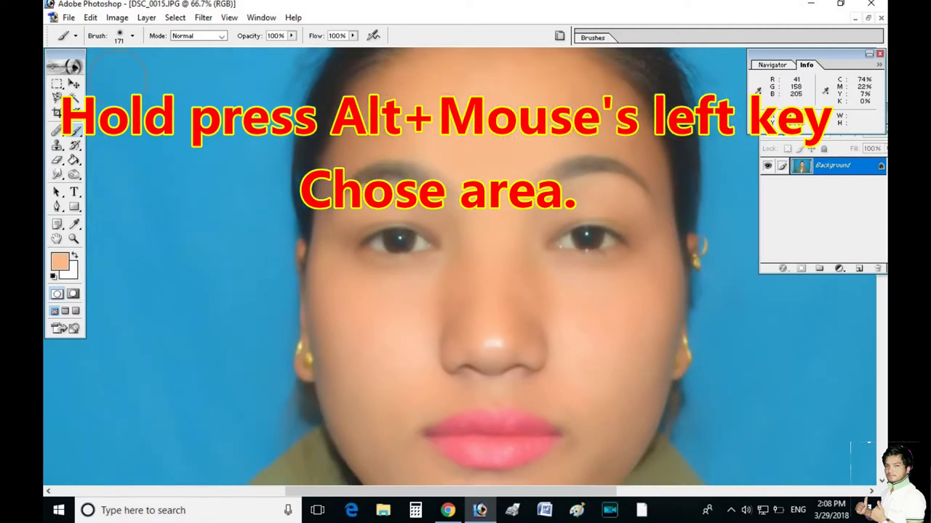
Restore the original detail of the eyes, lips and earrings with an 87 px History Brush at 83% opacity.
left_click(75, 147)
right_click(518, 161)
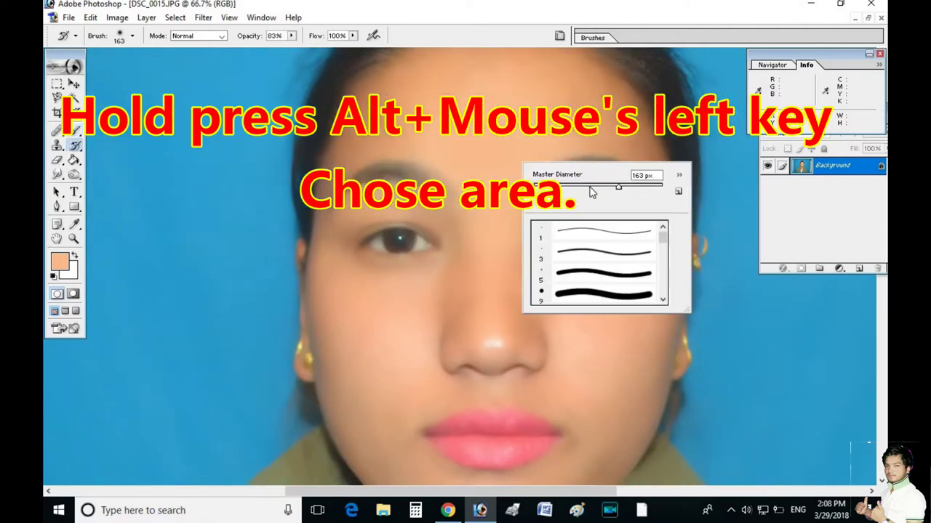
left_click(426, 184)
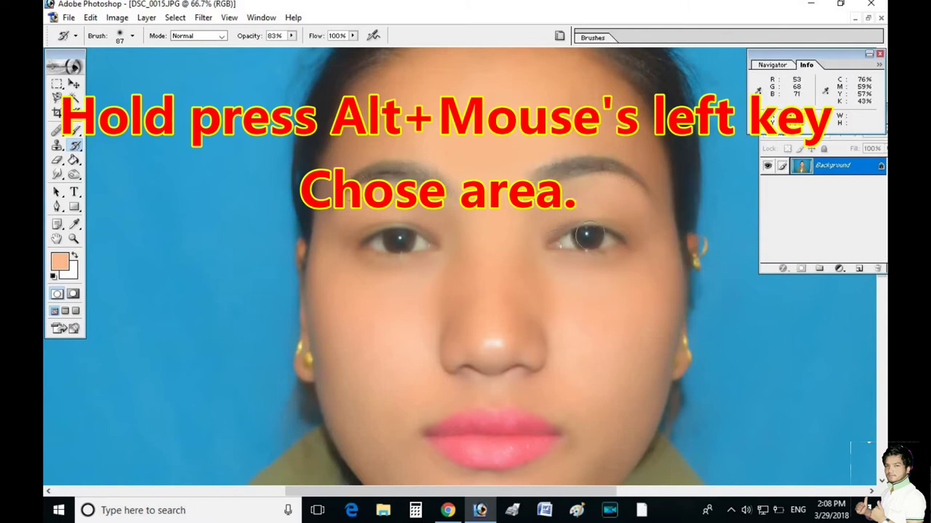
scroll(372, 251, "down", 3)
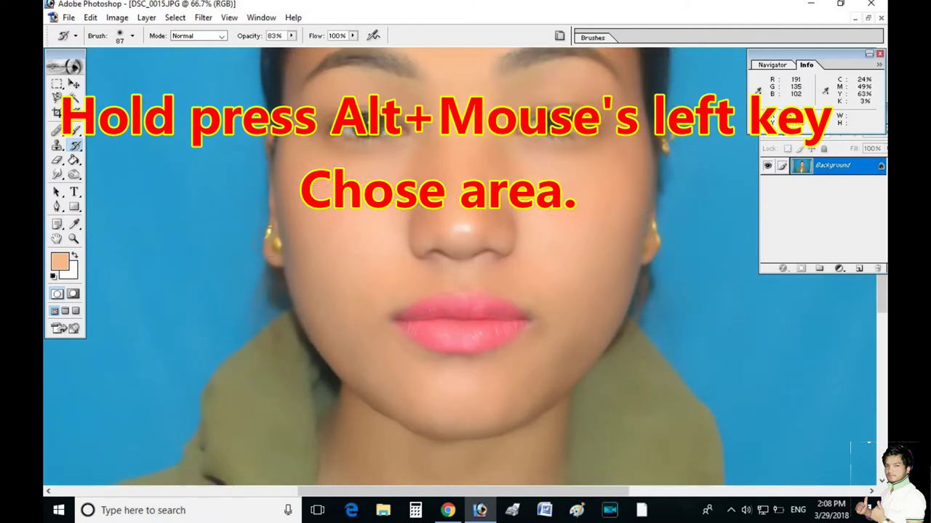
left_click_drag(725, 192, 695, 208)
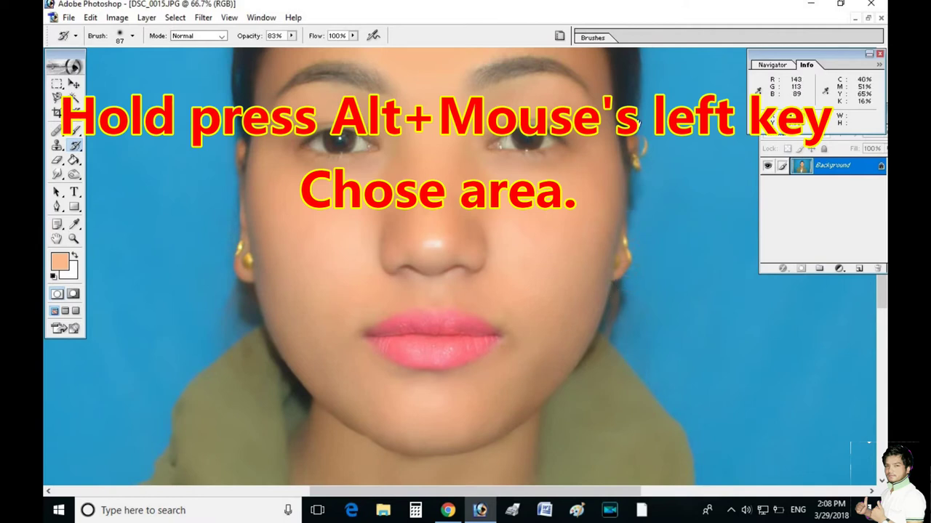
scroll(629, 218, "up", 2)
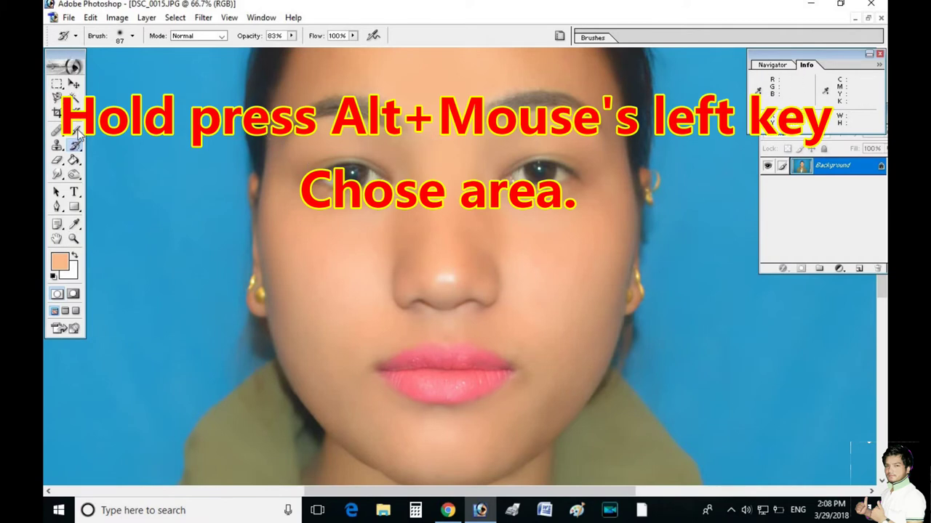
Paint over the shiny highlight on the nose tip with a sampled skin tone using a 171 px Brush.
left_click(77, 131)
right_click(474, 266)
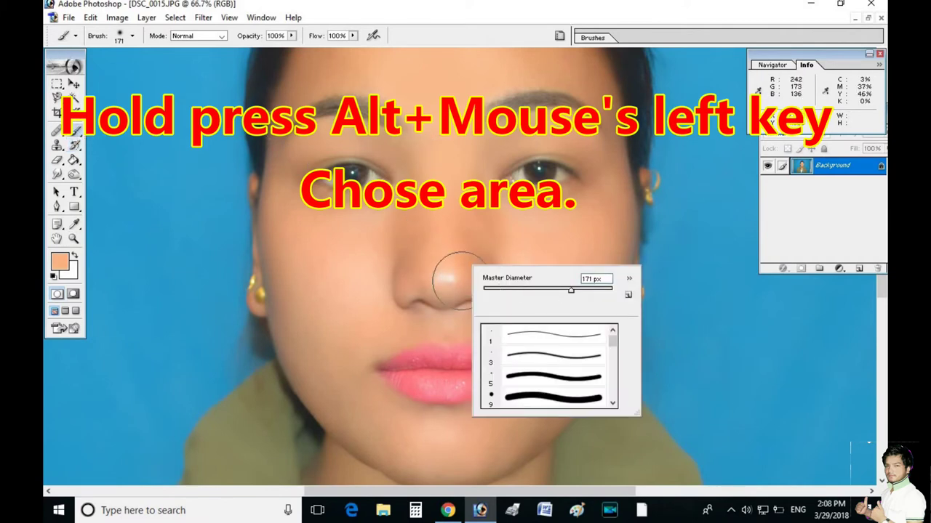
left_click(443, 272)
left_click(450, 276)
scroll(492, 276, "down", 3)
key("ctrl+minus")
key("ctrl+minus")
key("ctrl+minus")
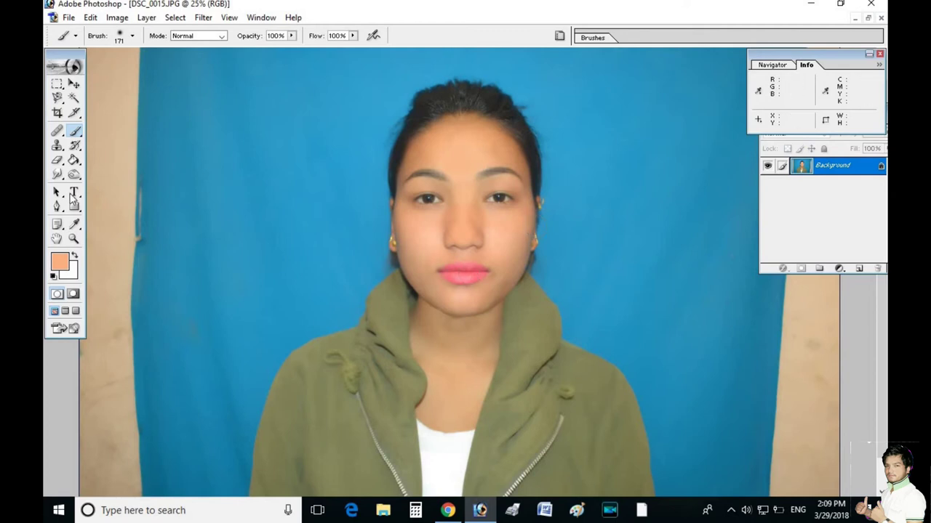
Restore the original detail of the green jacket with a 465 px History Brush at 83% opacity.
left_click(75, 146)
right_click(476, 276)
left_click_drag(543, 300, 599, 300)
key("Return")
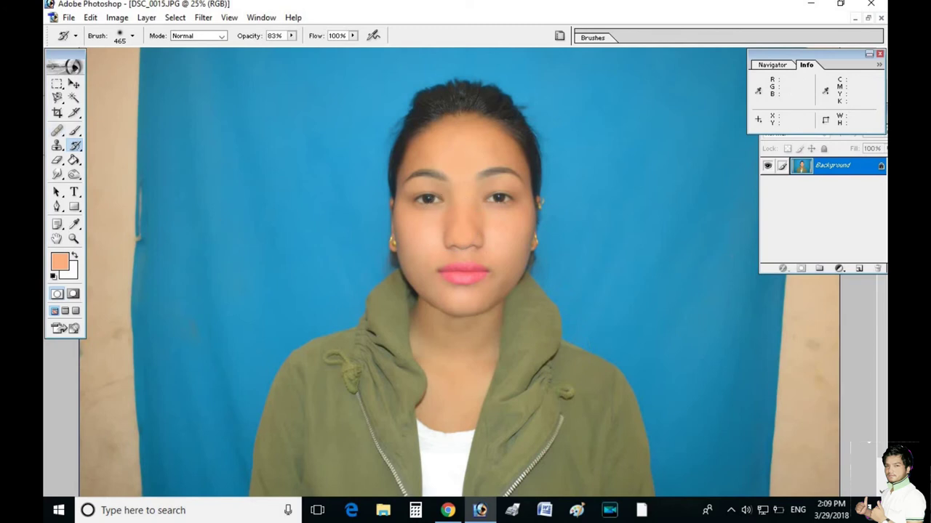
left_click(56, 113)
left_click_drag(301, 65, 642, 466)
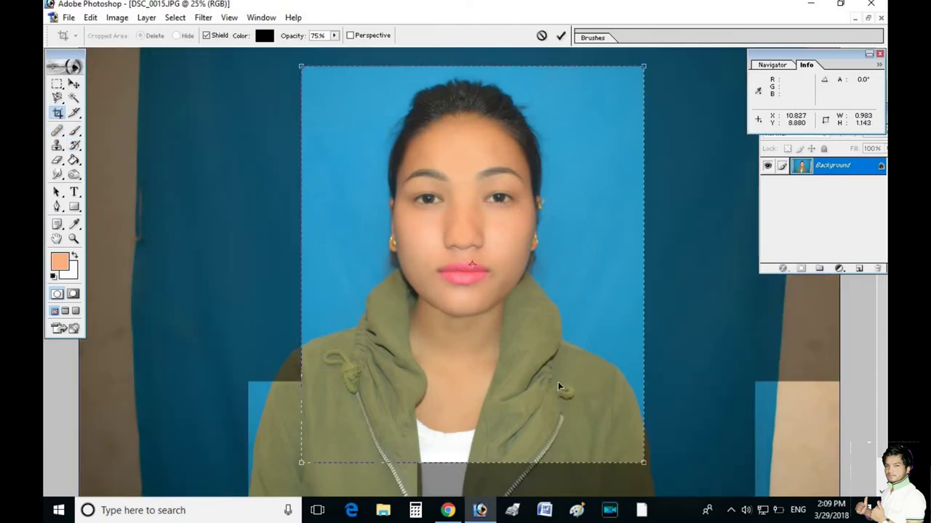
right_click(488, 180)
left_click(551, 206)
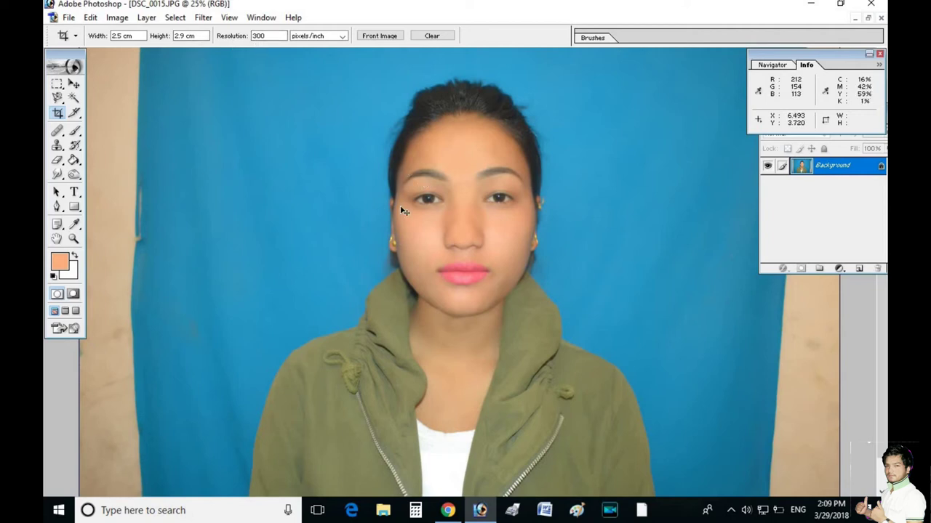
Draw a 2.5 × 2.9 cm crop frame at 300 pixels/inch around the head and shoulders, adjusting its size and position.
key("ctrl+minus")
left_click_drag(357, 137, 583, 399)
left_click_drag(500, 368, 502, 355)
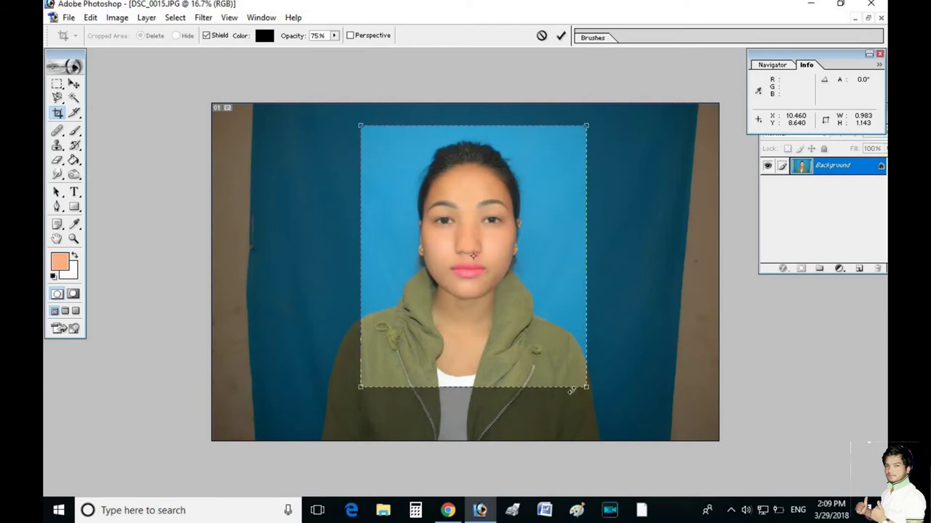
left_click_drag(586, 387, 565, 361)
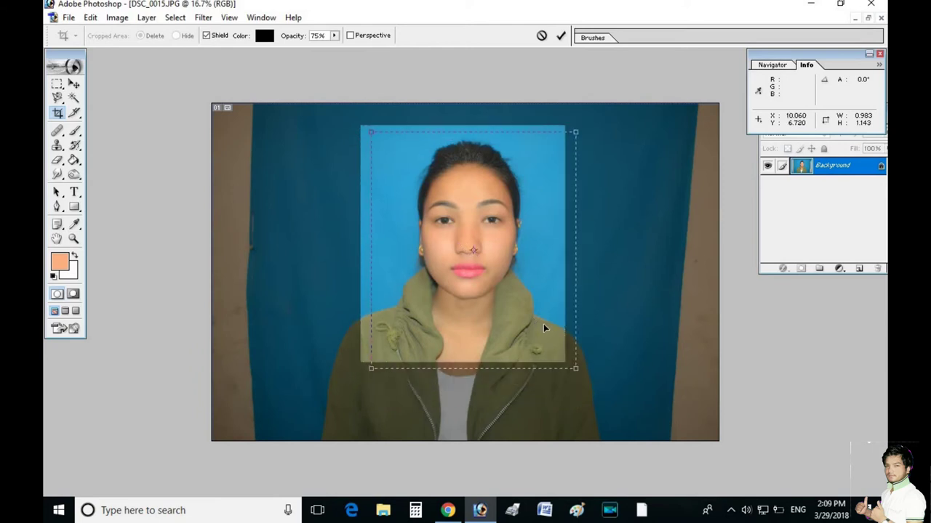
left_click_drag(545, 327, 555, 334)
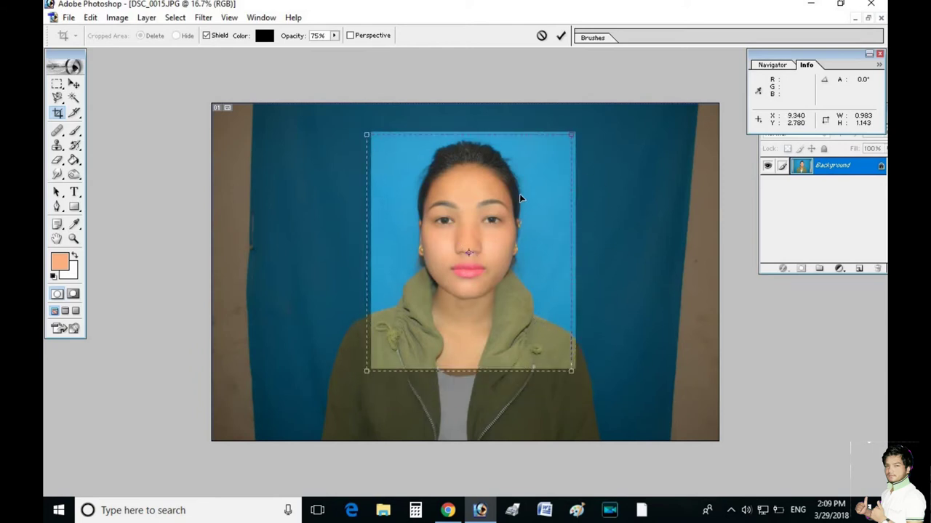
left_click_drag(579, 376, 557, 368)
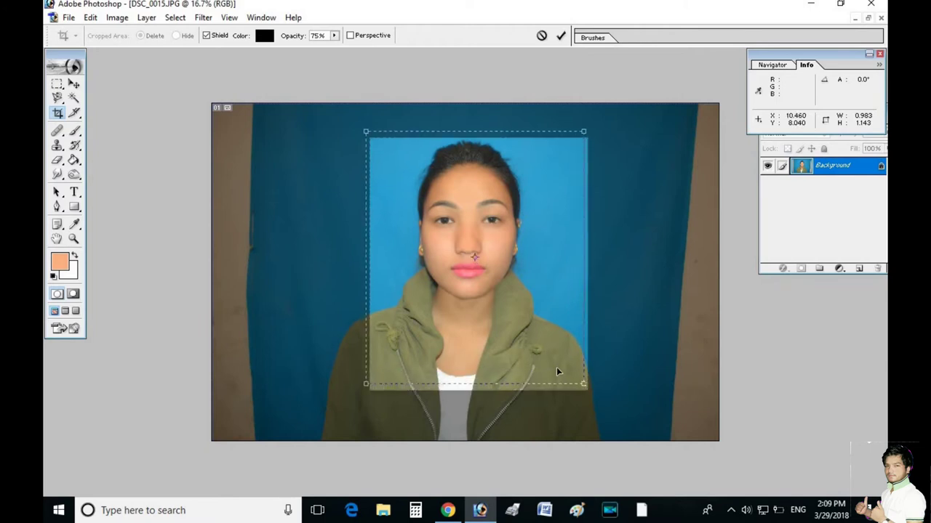
Rotate the crop frame to about 0.9°, centre it on the face and apply the crop.
left_click_drag(617, 166, 620, 171)
left_click_drag(595, 207, 549, 237)
left_click_drag(641, 140, 643, 143)
key("Right")
key("Up")
key("Up")
key("Up")
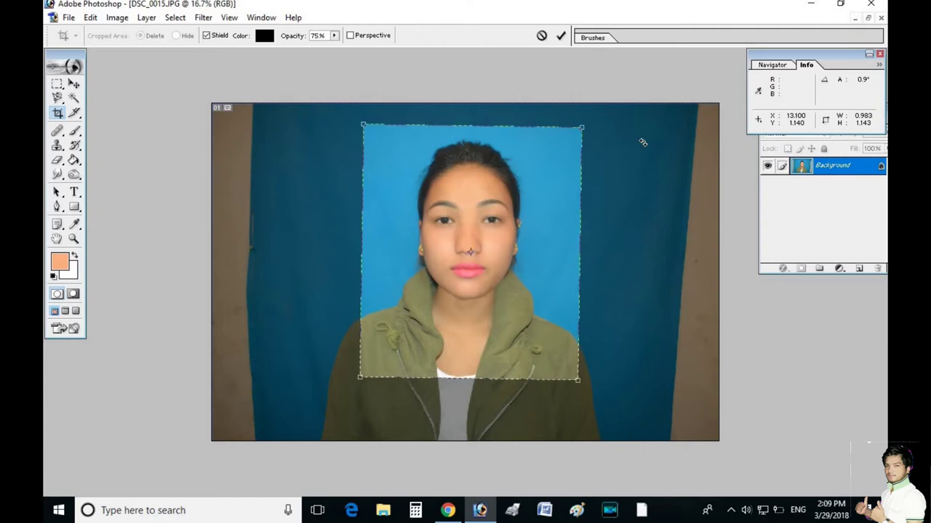
key("Return")
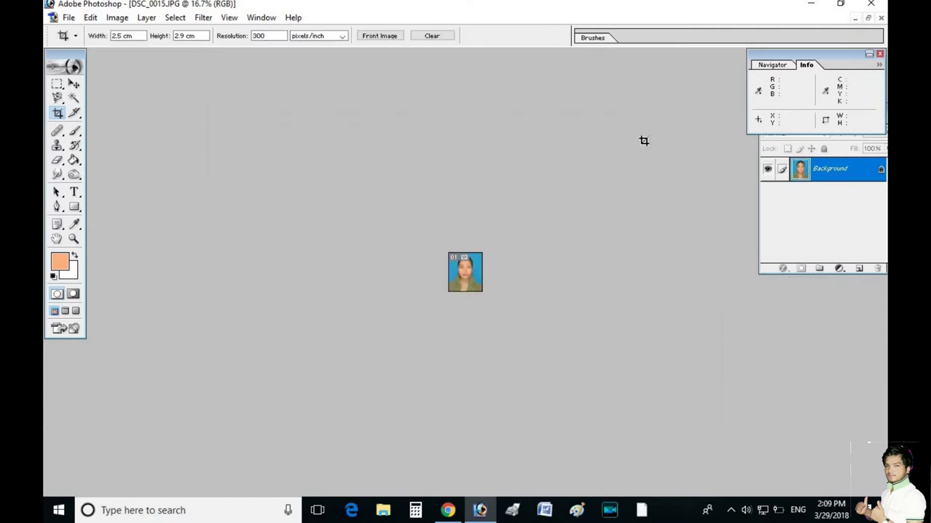
Create a new white 4 x 6 inch RGB document at 300 pixels/inch.
left_click(67, 18)
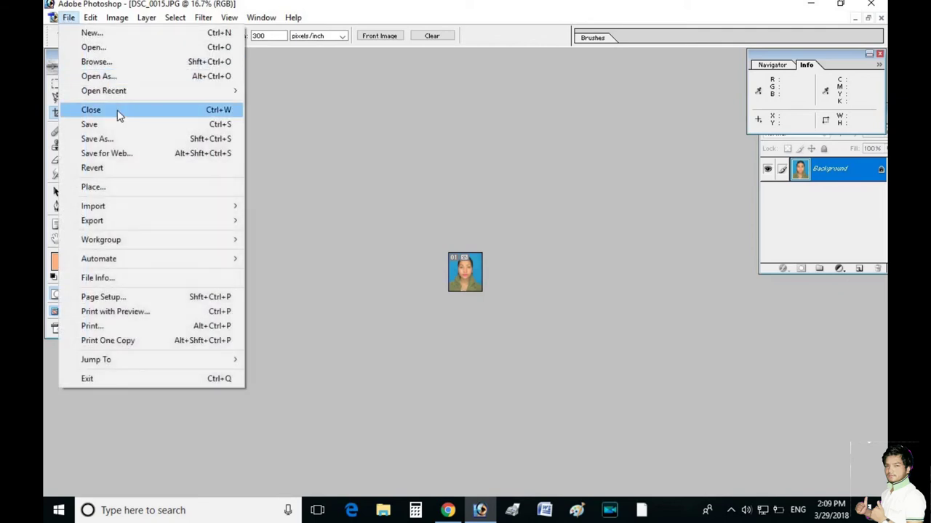
left_click(109, 35)
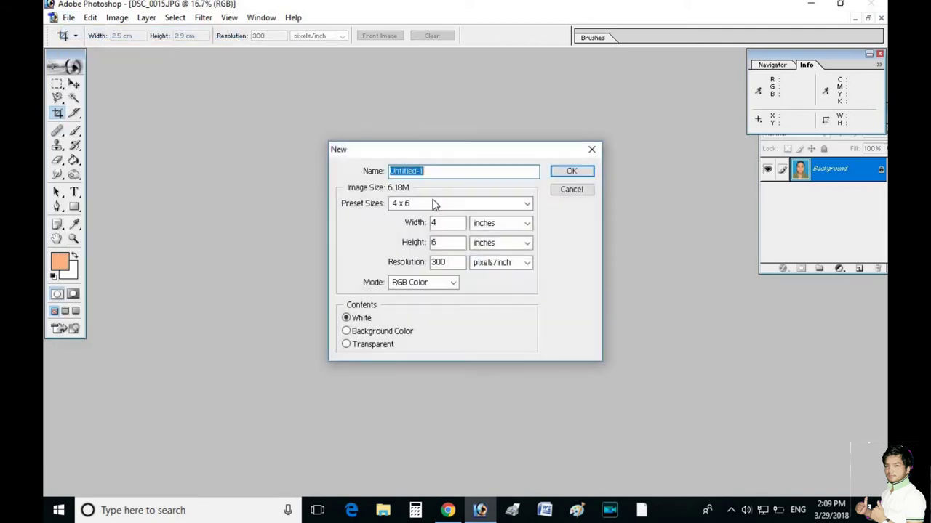
left_click(572, 172)
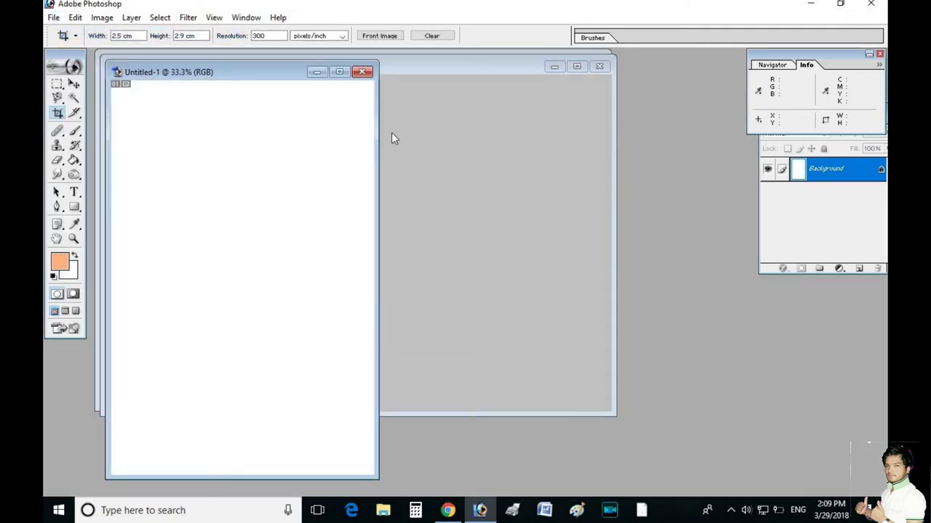
Arrange the new document beside the cropped photo and copy the photo into the upper-left corner of the blank sheet.
left_click_drag(234, 73, 583, 73)
left_click(58, 84)
left_click(74, 84)
left_click(414, 321)
left_click_drag(414, 321, 492, 128)
Add a black Stroke layer style around the passport photo on Layer 1.
left_click(783, 269)
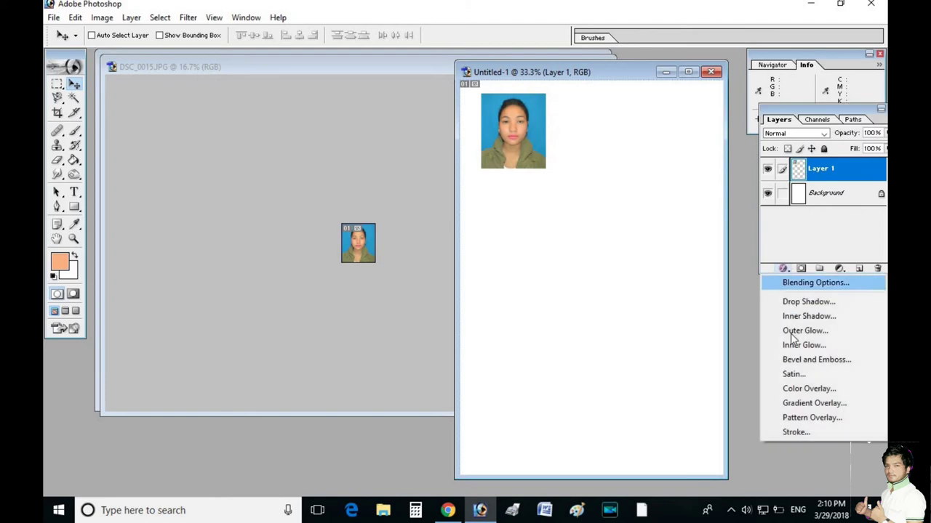
left_click(807, 432)
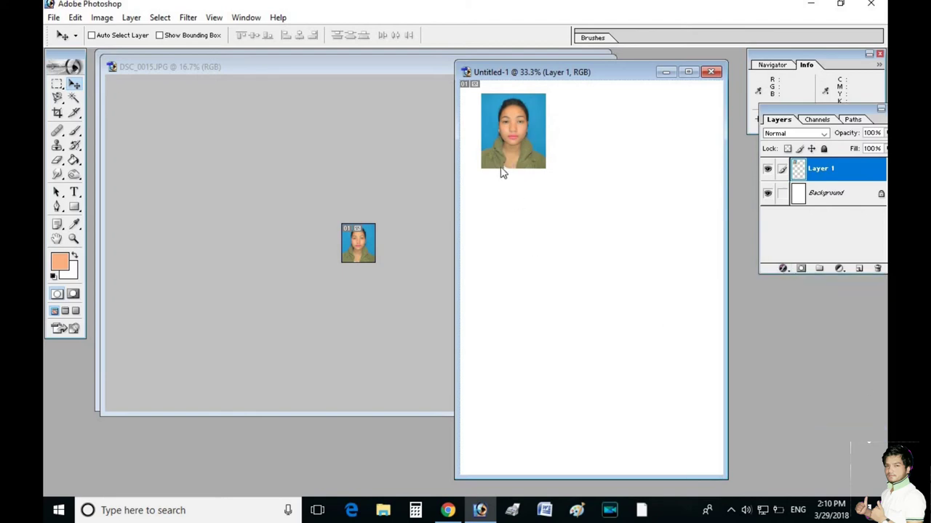
left_click(434, 369)
left_click_drag(465, 327, 515, 360)
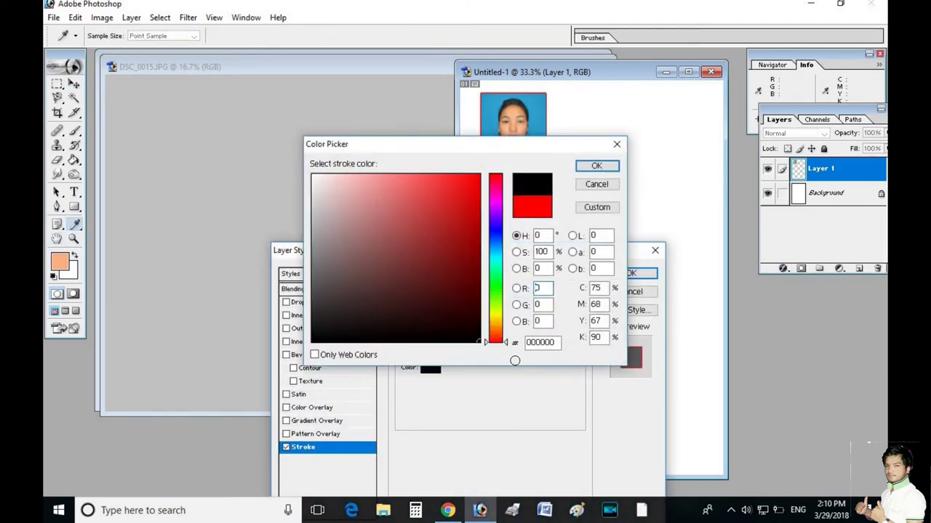
left_click(596, 165)
left_click(630, 273)
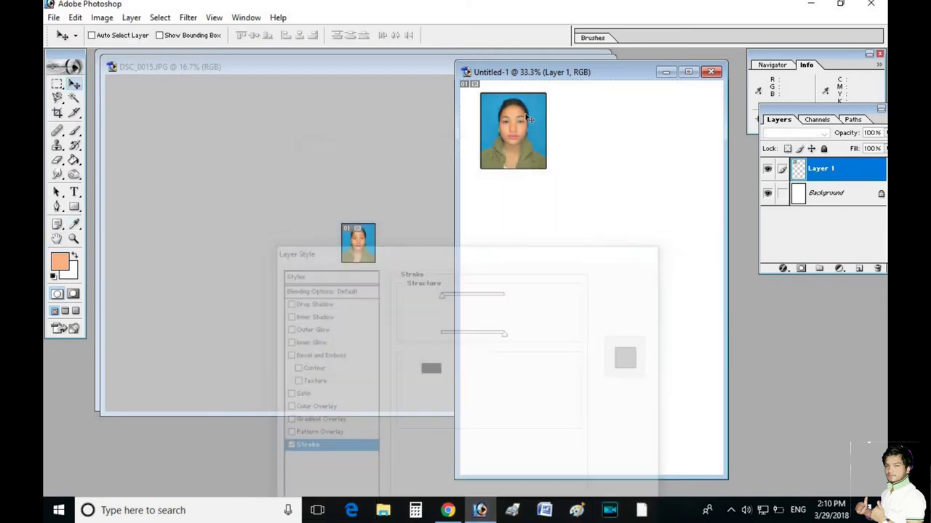
Duplicate the framed photo five times to fill two rows of three on the upper half of the sheet.
left_click_drag(529, 118, 561, 120)
left_click_drag(579, 116, 515, 211)
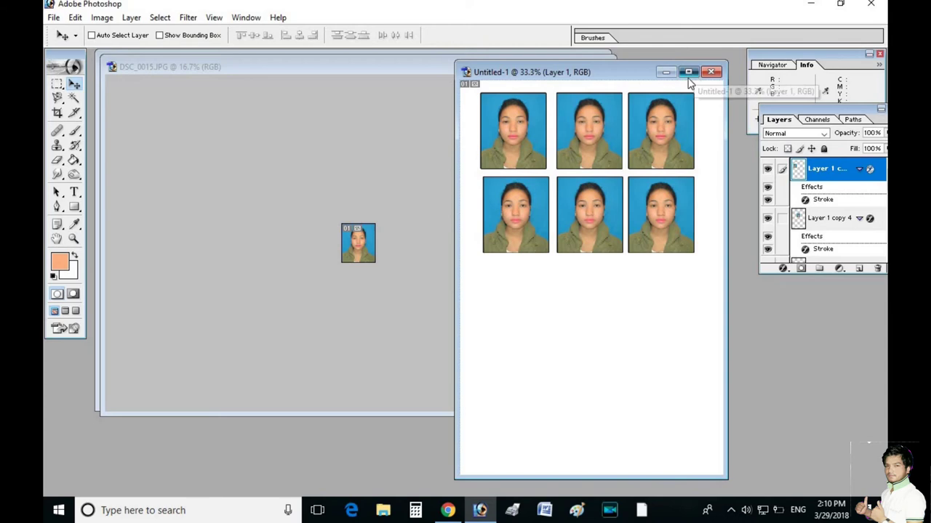
left_click(690, 73)
Brighten the photos with a Curves adjustment layer, raising the RGB curve at input 137 to output 178.
left_click(837, 269)
left_click(838, 269)
left_click(838, 269)
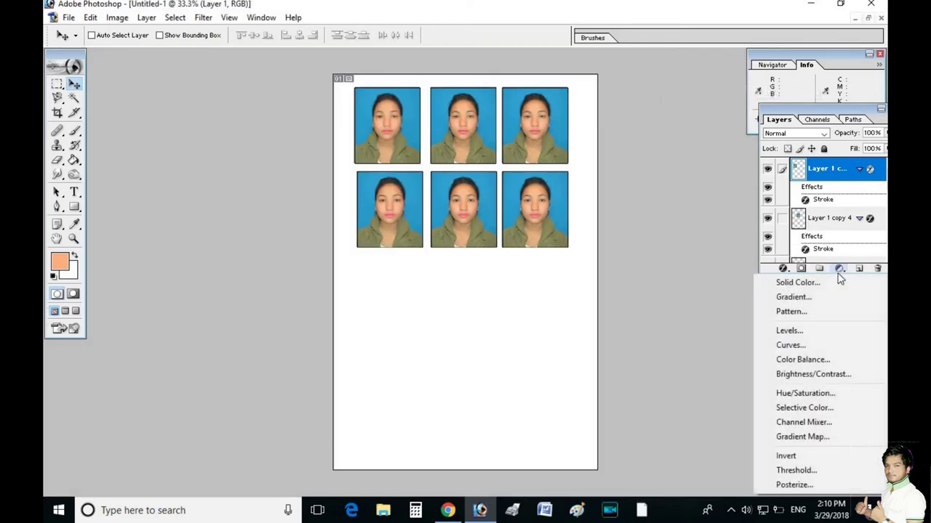
left_click(831, 346)
left_click_drag(705, 222, 699, 218)
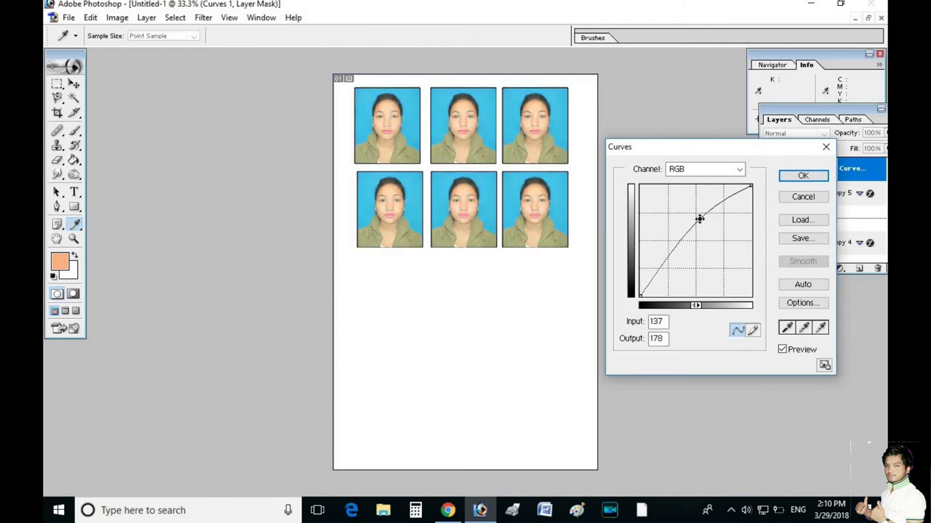
left_click(802, 175)
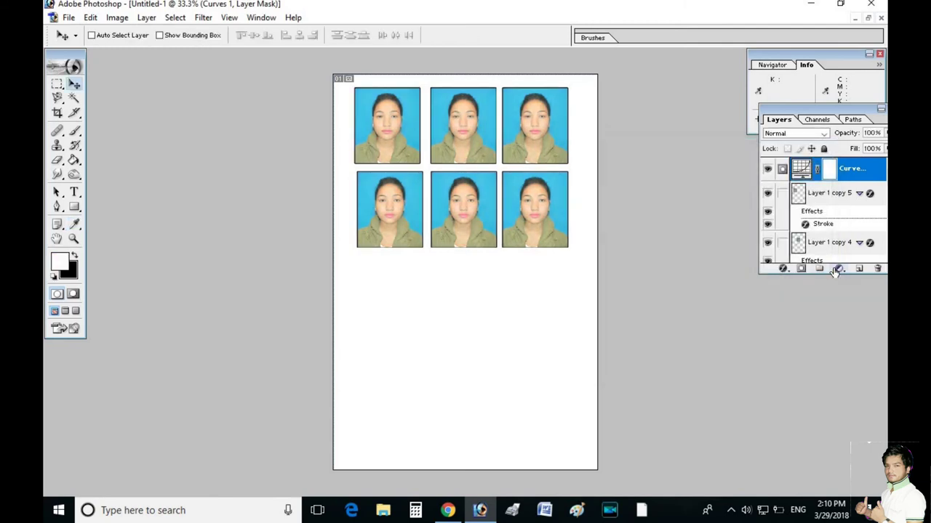
Add a Selective Color adjustment layer that reduces the yellow in the Reds.
left_click(837, 269)
left_click(805, 412)
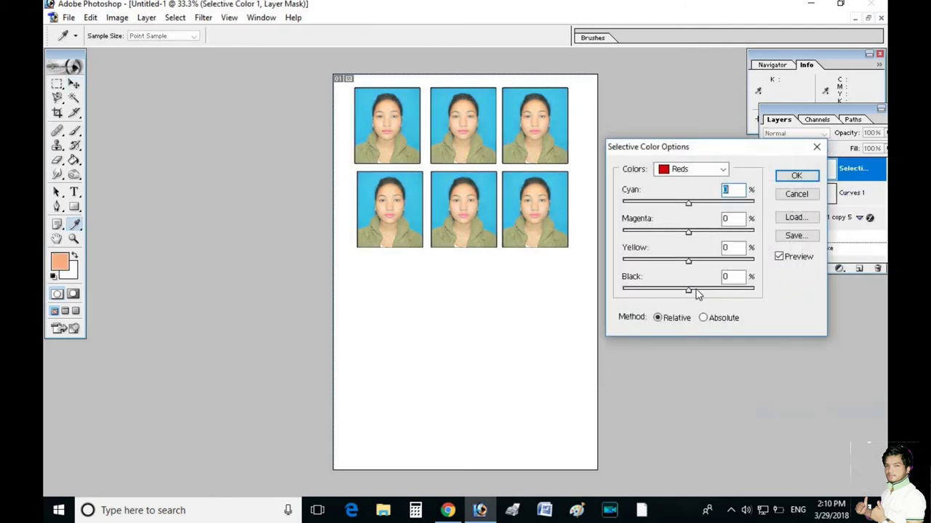
left_click_drag(689, 261, 673, 264)
left_click(796, 176)
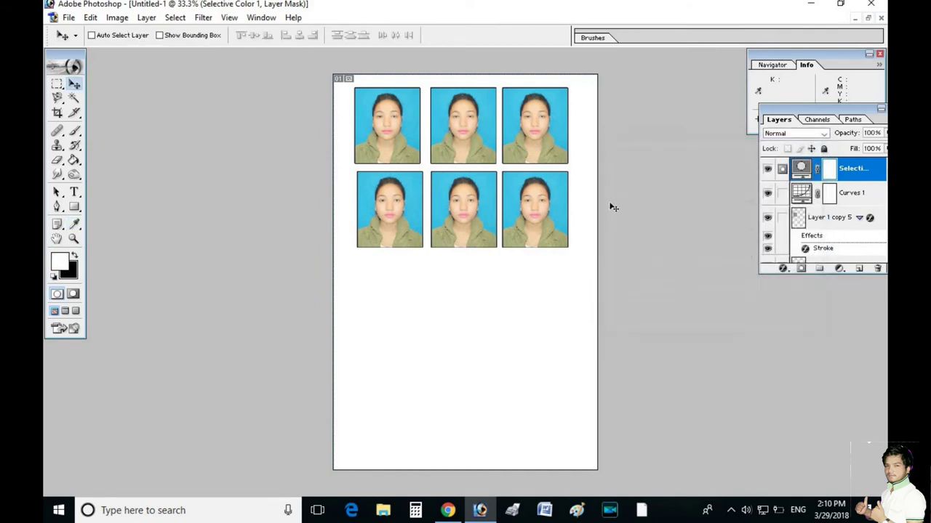
Print one copy of the photo sheet on the EPSON PictureMate PM 245.
key("ctrl+plus")
key("ctrl+plus")
key("ctrl+plus")
left_click_drag(596, 154, 592, 447)
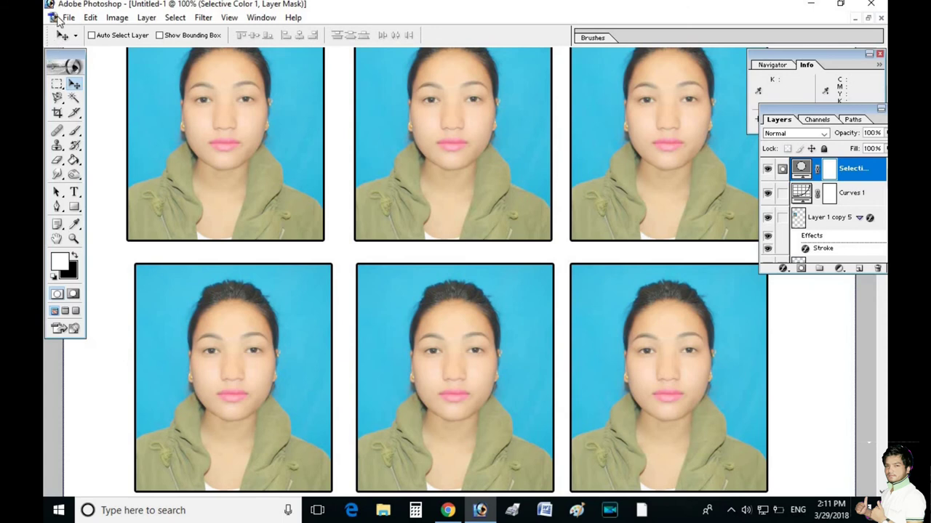
left_click(53, 18)
left_click(68, 18)
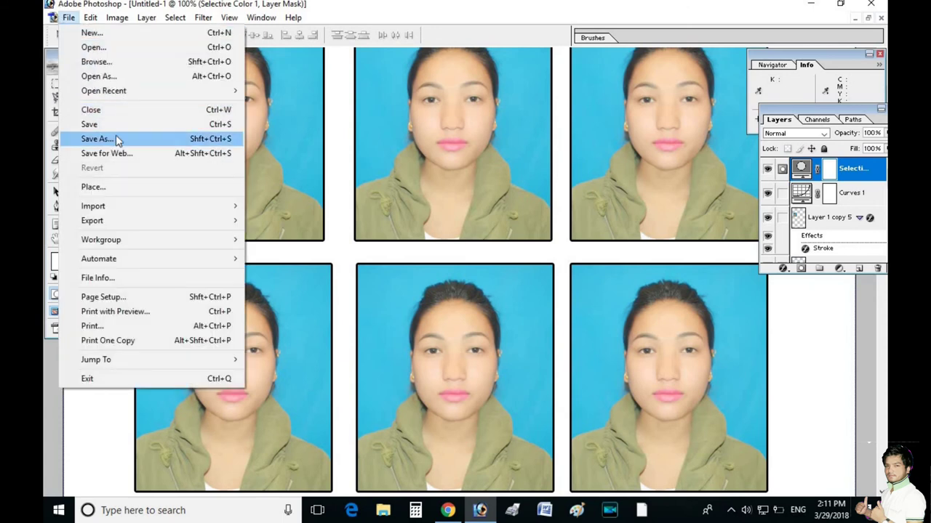
left_click(139, 325)
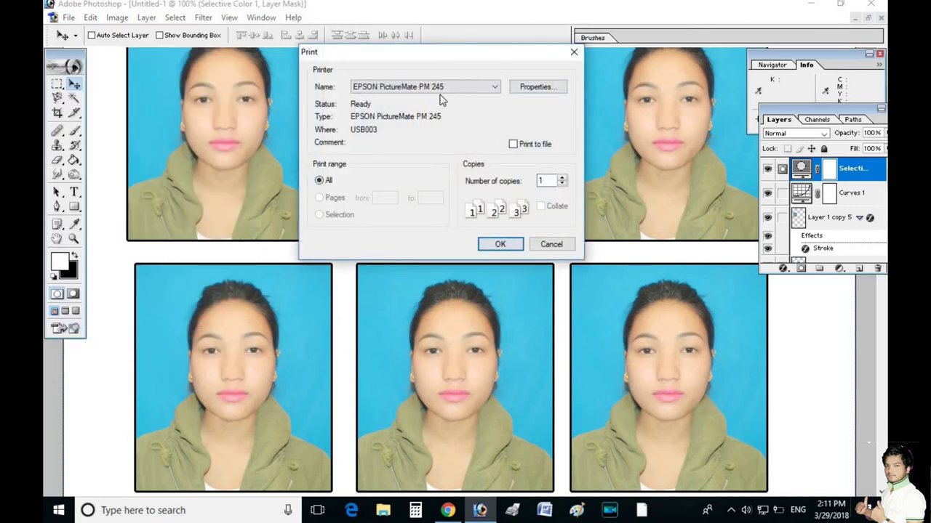
left_click(502, 245)
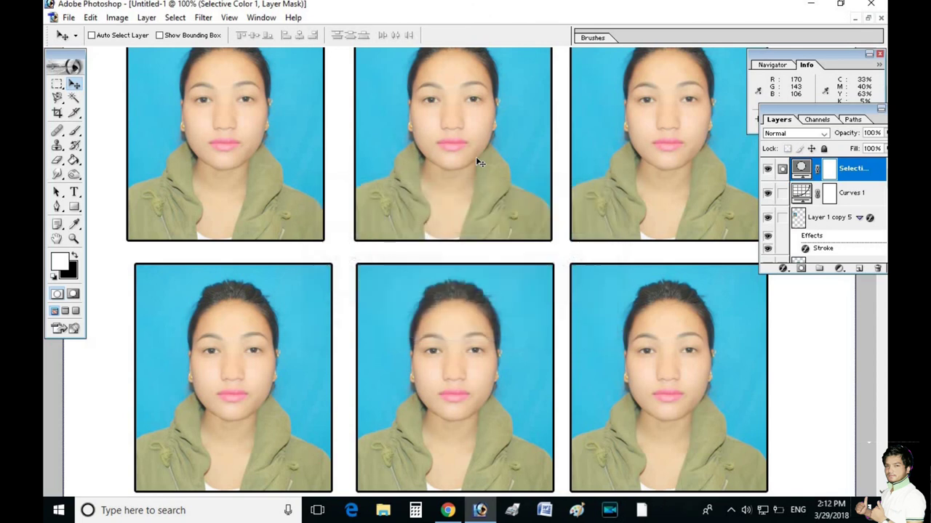
Show the hidden system tray icons to reach the printer's status.
left_click(731, 510)
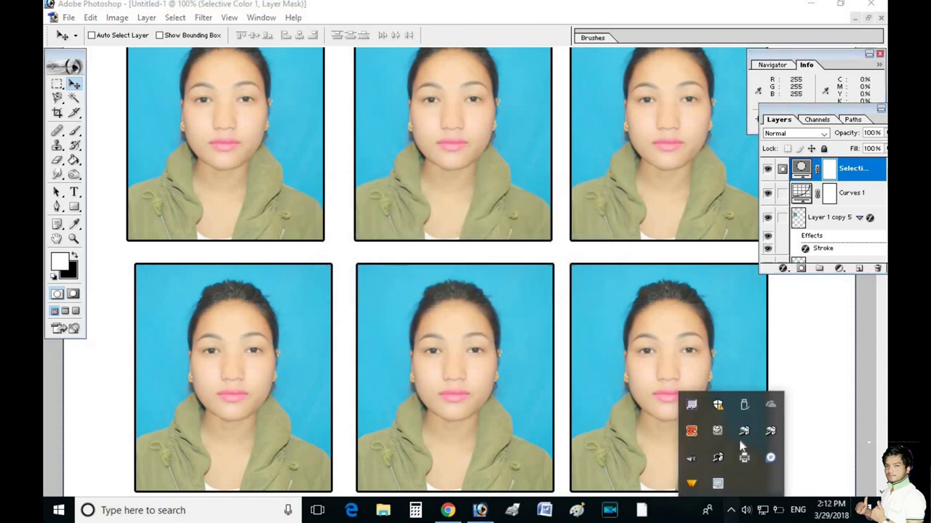